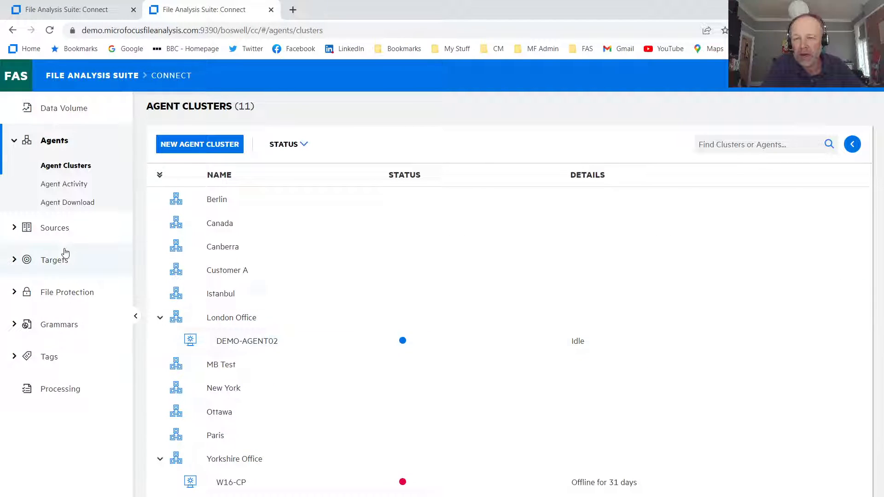
# - Expand Sources and open Manage Sources to list all 12 managed sources
pyautogui.click(14, 229)
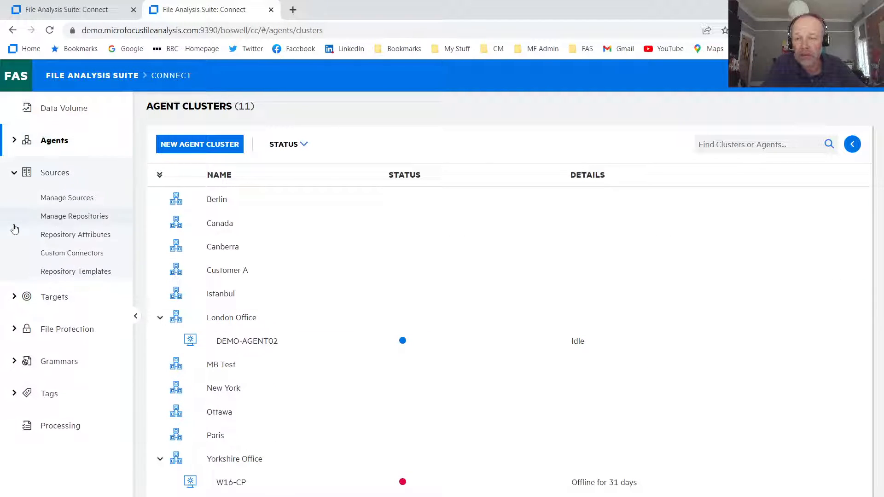
pyautogui.click(78, 201)
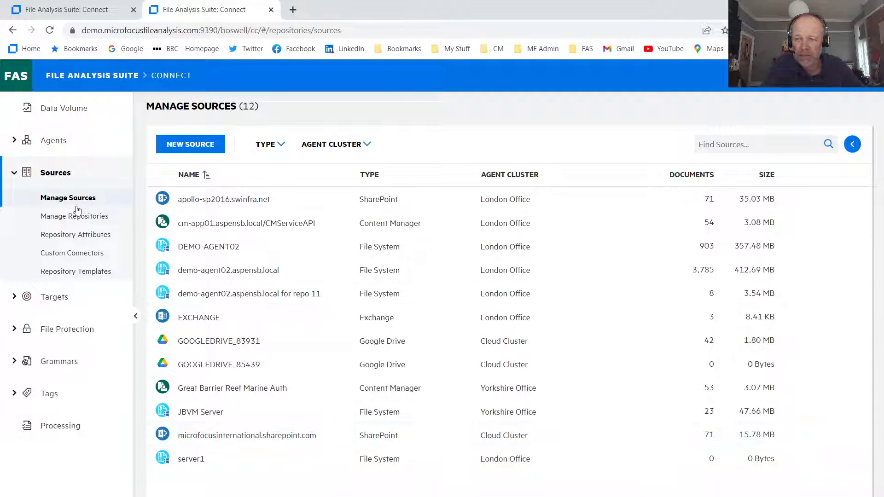
# - Open Manage Repositories, scroll down to Demo Teams Site and open it for editing
pyautogui.click(87, 220)
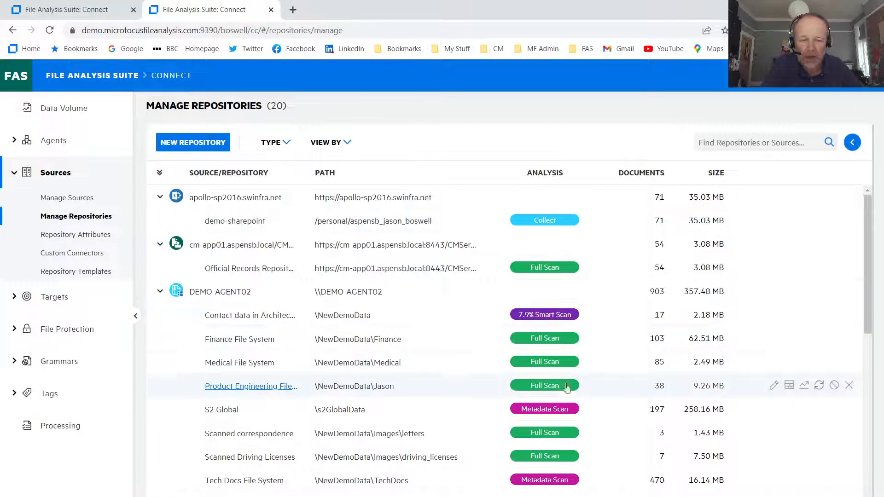
pyautogui.scroll(-1, 584, 355)
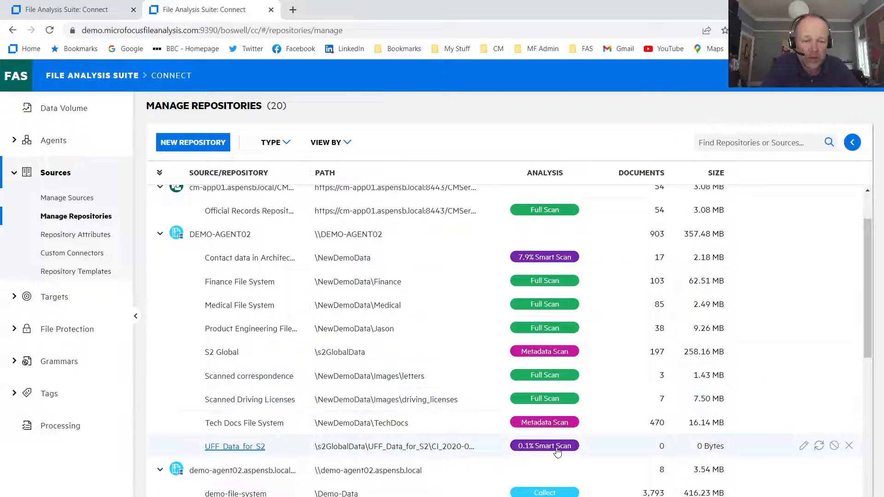
pyautogui.scroll(-2, 565, 417)
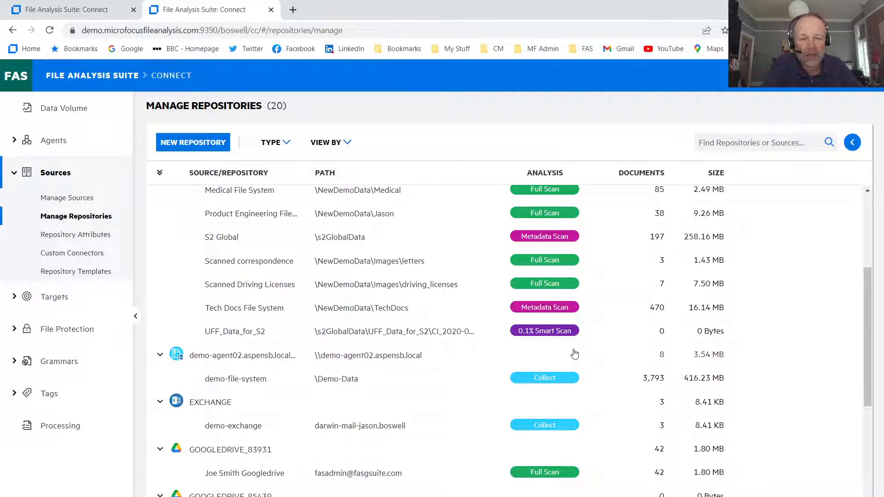
pyautogui.scroll(-5, 574, 354)
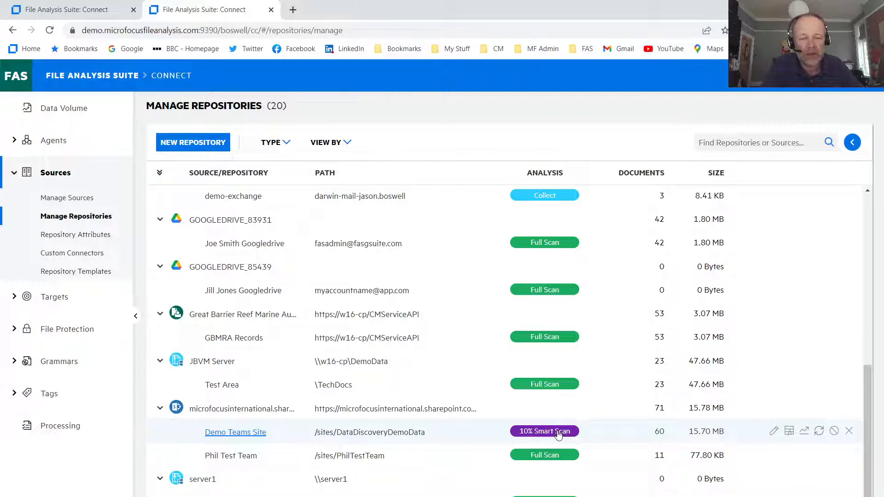
pyautogui.click(774, 433)
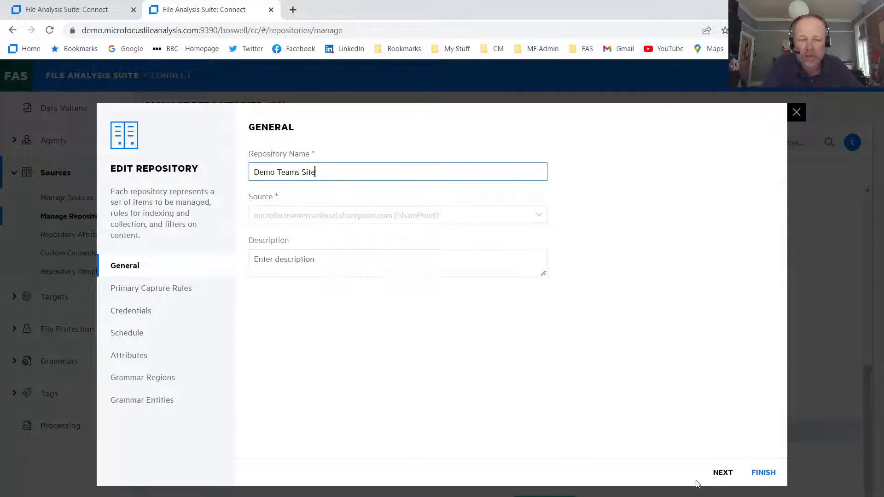
# - Move past the General page to Primary Capture Rules: Smart Scan (Analyzed), 10% sampling
pyautogui.click(721, 474)
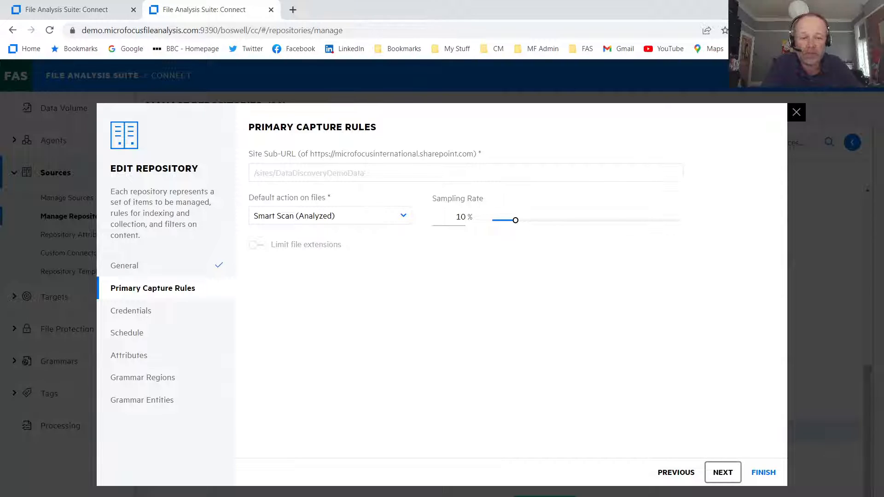
# - Pass Credentials, Schedule, Attributes, Grammar Regions and Entities unchanged, close, and open Demo Teams Site's heat map
pyautogui.click(723, 473)
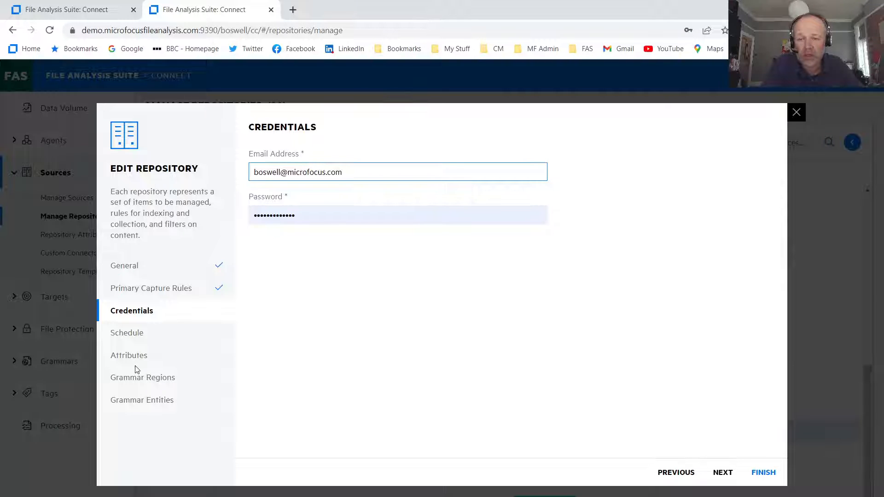
pyautogui.click(724, 475)
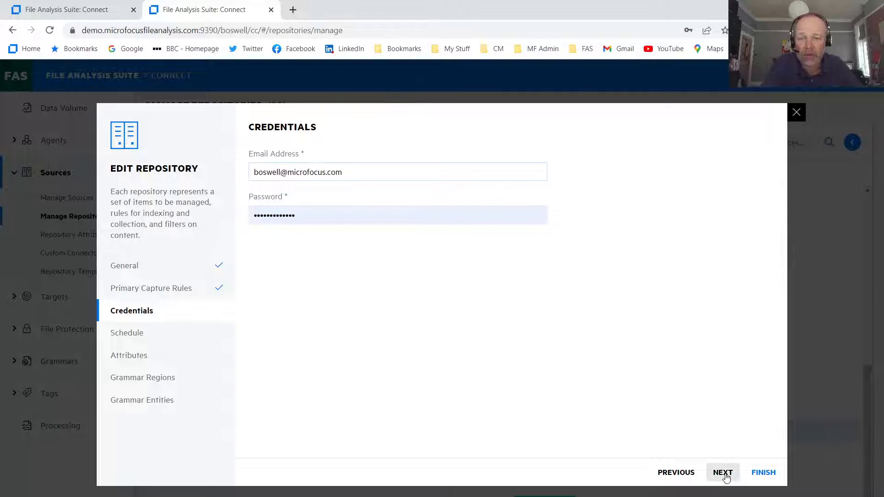
pyautogui.click(723, 474)
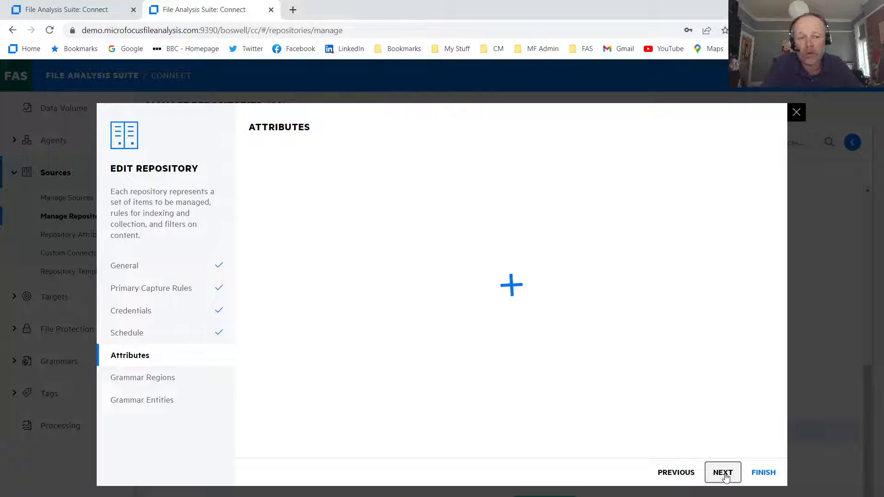
pyautogui.click(723, 474)
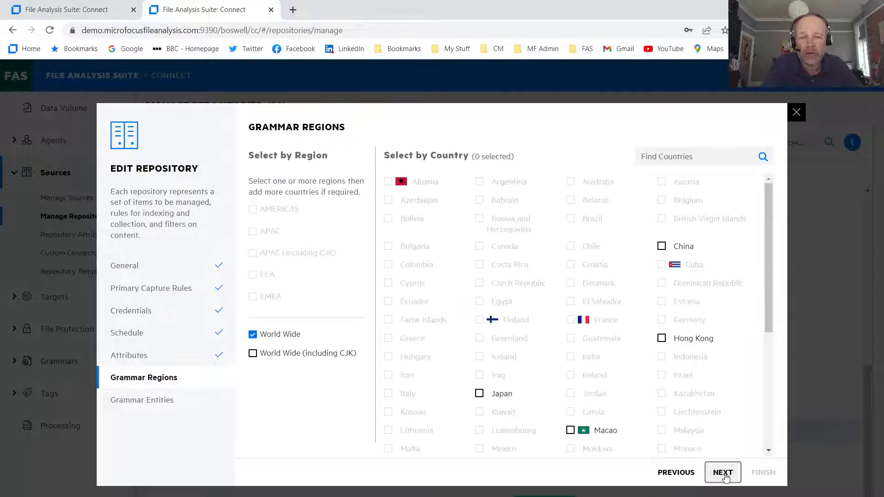
pyautogui.click(724, 474)
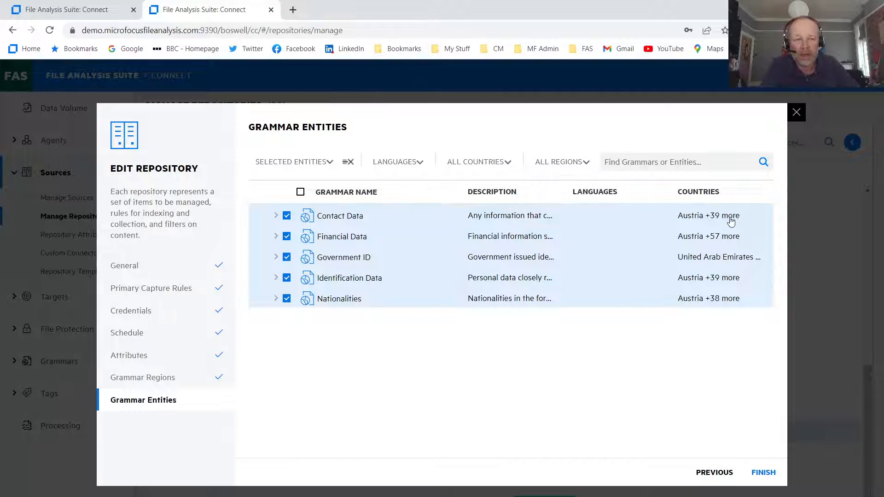
pyautogui.click(796, 113)
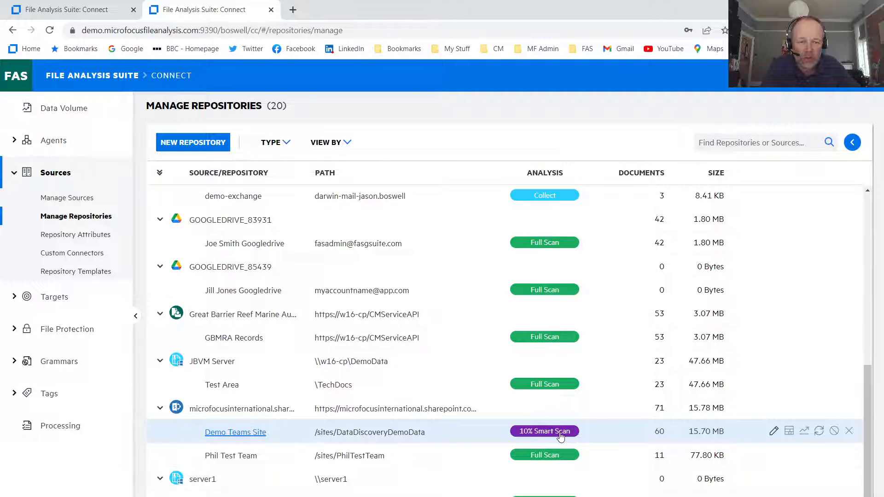
pyautogui.click(789, 432)
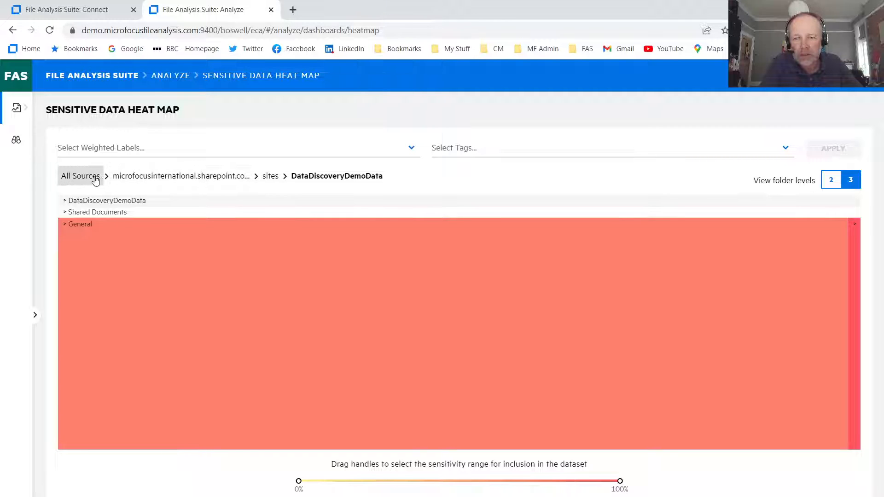
# - Drill the sensitive data heat map down into the General folder
pyautogui.moveTo(200, 223)
pyautogui.moveTo(74, 224)
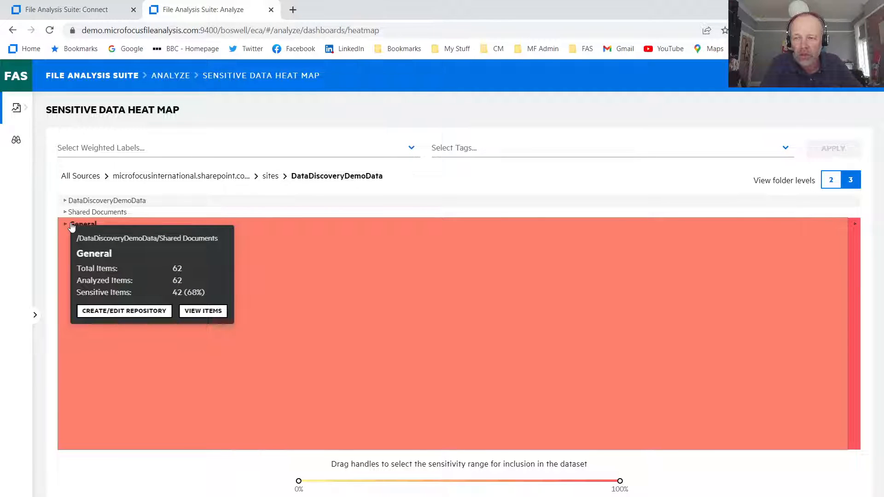
pyautogui.click(71, 225)
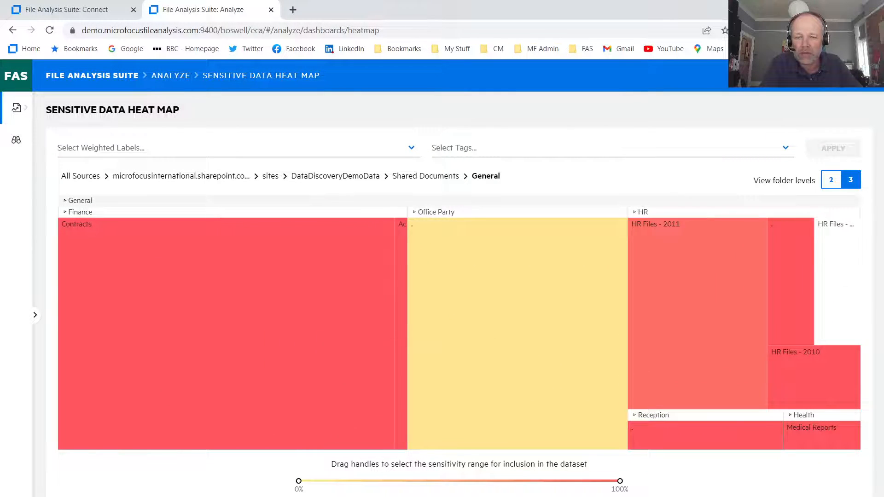
# - Check the Office Party folder's sensitivity summary and view its 17 items
pyautogui.moveTo(112, 214)
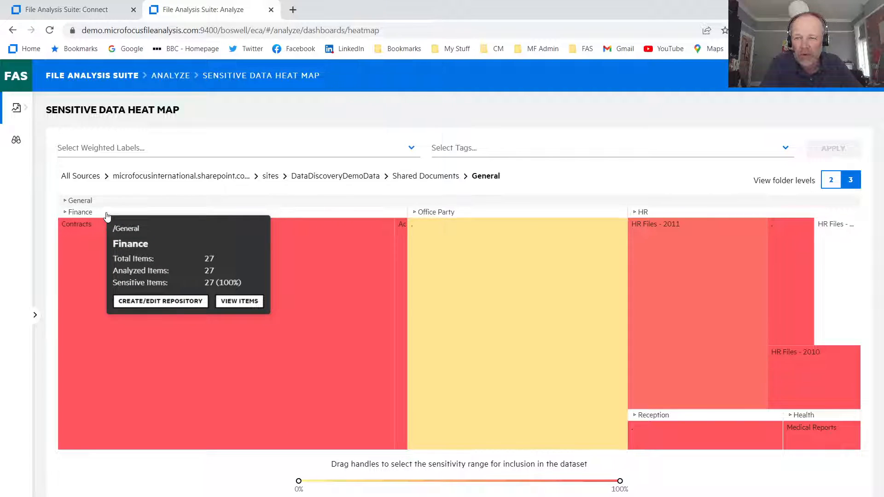
pyautogui.moveTo(476, 216)
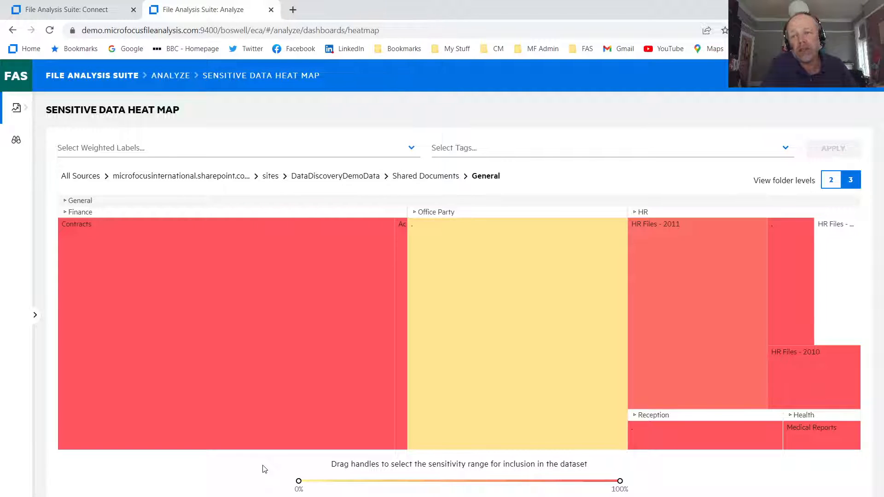
pyautogui.moveTo(361, 322)
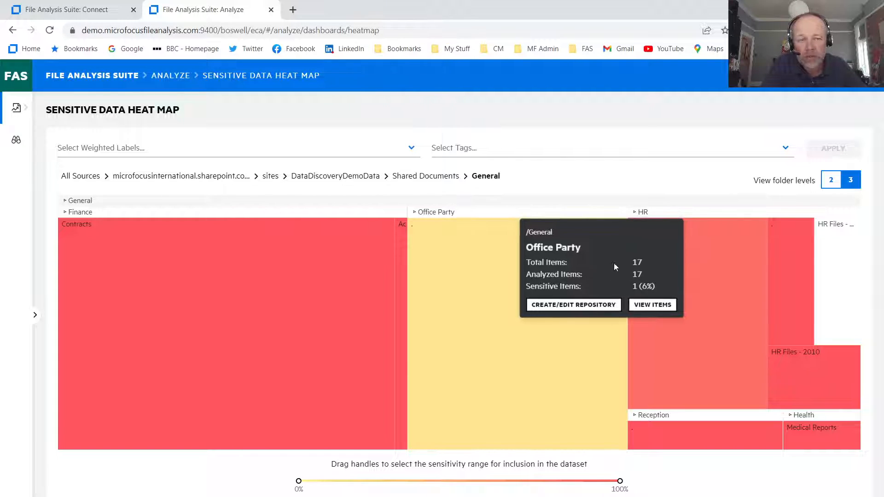
pyautogui.click(660, 309)
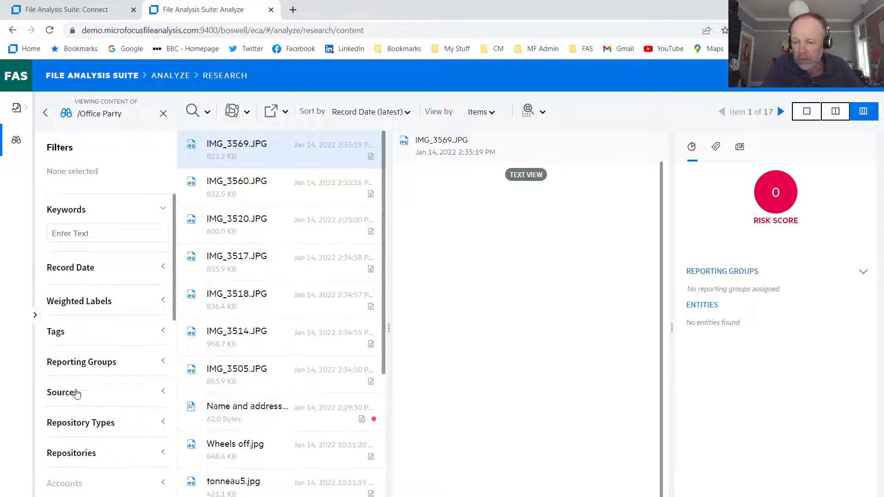
# - Filter the Office Party items to the Text file type, check its risk score, then return to the heat map
pyautogui.scroll(-2, 131, 474)
pyautogui.click(111, 444)
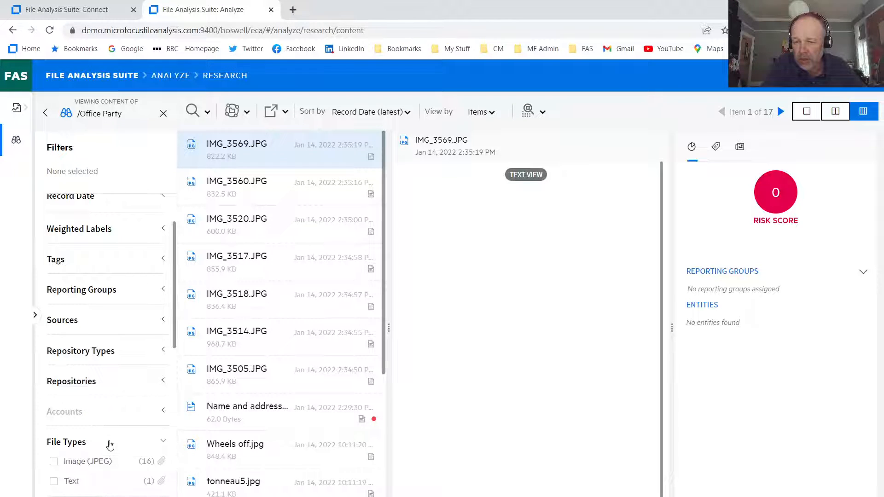
pyautogui.scroll(-2, 110, 445)
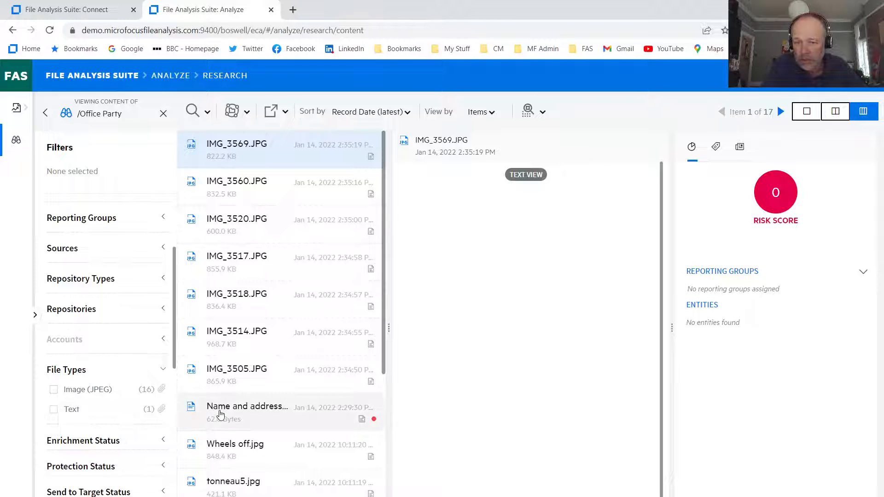
pyautogui.click(53, 411)
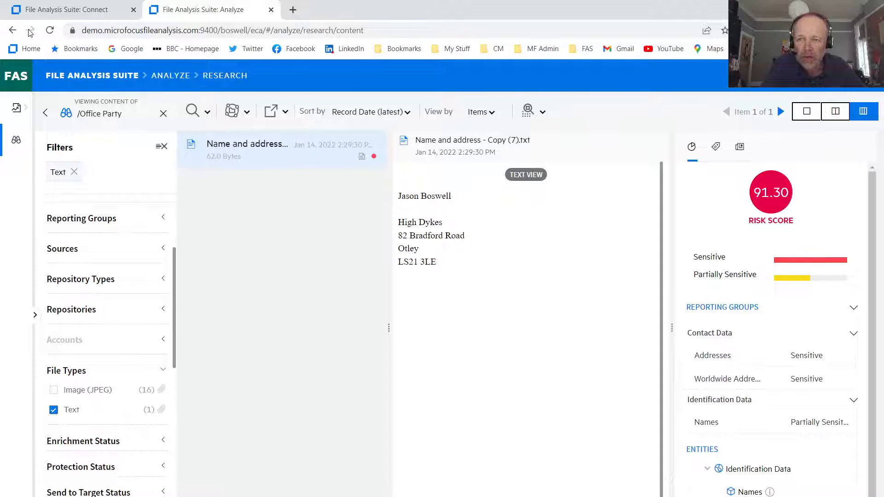
pyautogui.click(12, 30)
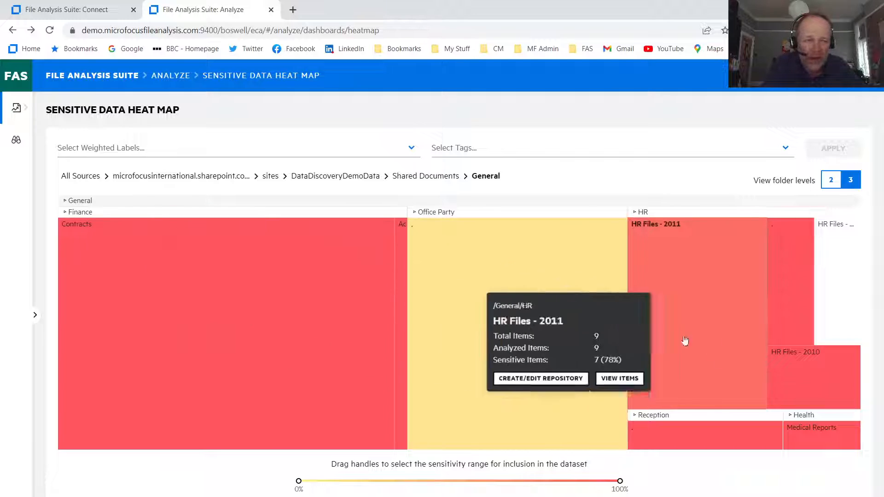
# - Compare HR Files - 2011, Medical Reports and Contracts sensitivity, then start a Contracts repository
pyautogui.moveTo(850, 441)
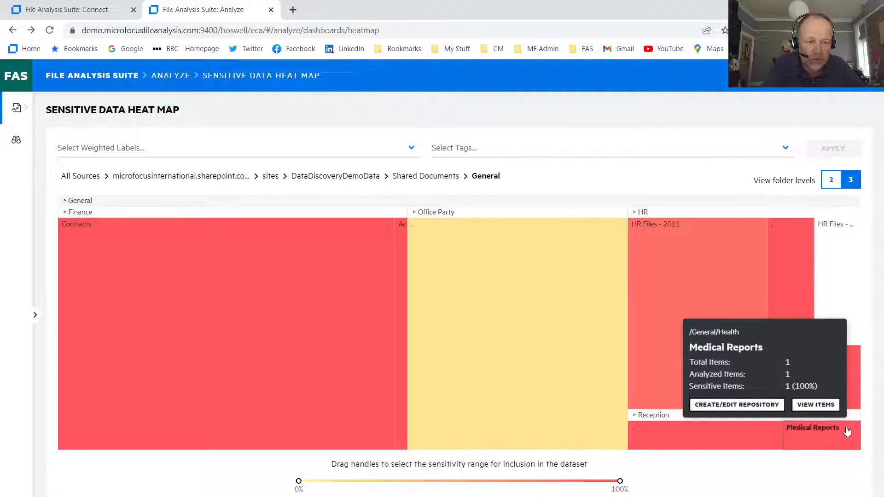
pyautogui.moveTo(227, 453)
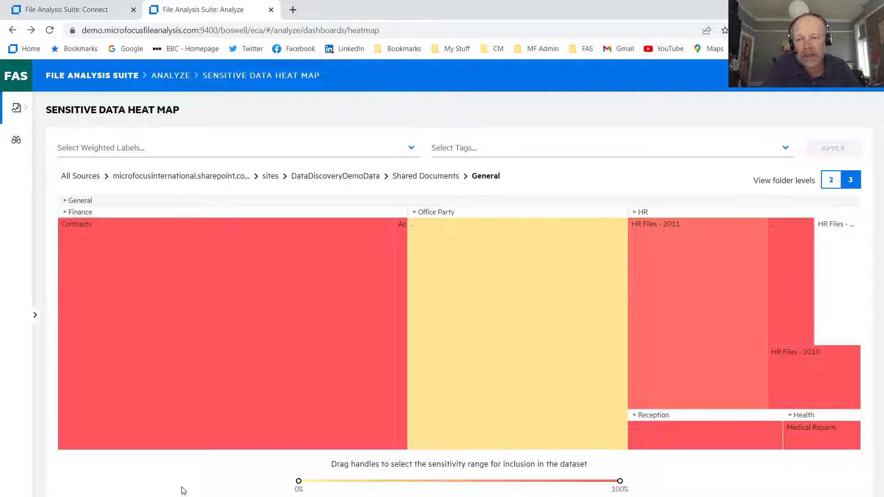
pyautogui.moveTo(280, 340)
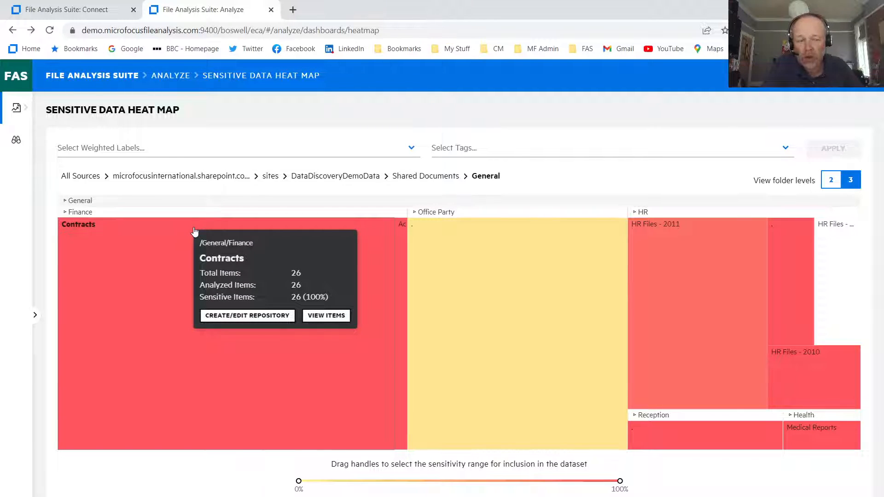
pyautogui.click(236, 319)
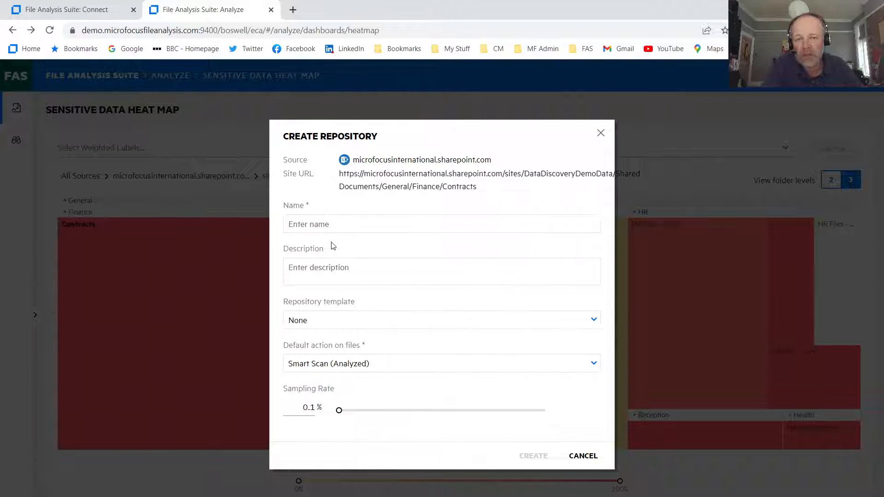
# - Name the new repository 'Contracts'
pyautogui.click(315, 224)
pyautogui.write('c')
pyautogui.press('BackSpace')
pyautogui.write('COntract')
pyautogui.press('BackSpace')
pyautogui.press('BackSpace')
pyautogui.press('BackSpace')
pyautogui.press('BackSpace')
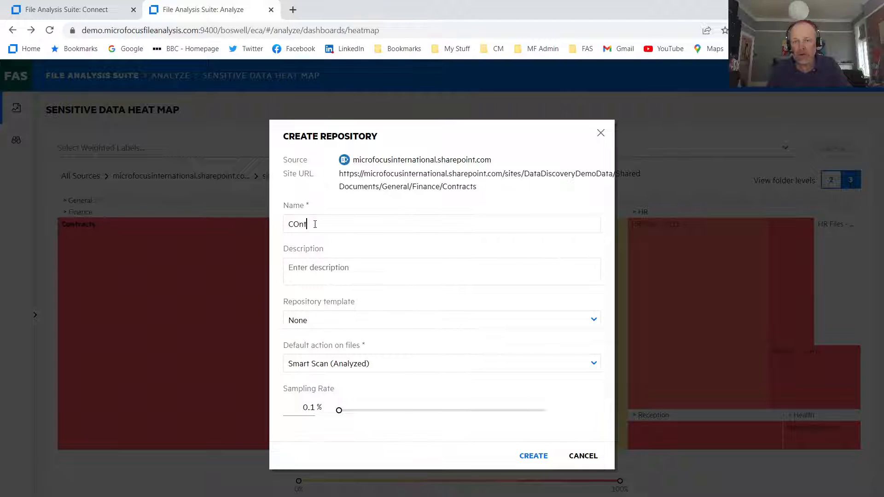
pyautogui.press('BackSpace')
pyautogui.press('BackSpace')
pyautogui.write('Cont')
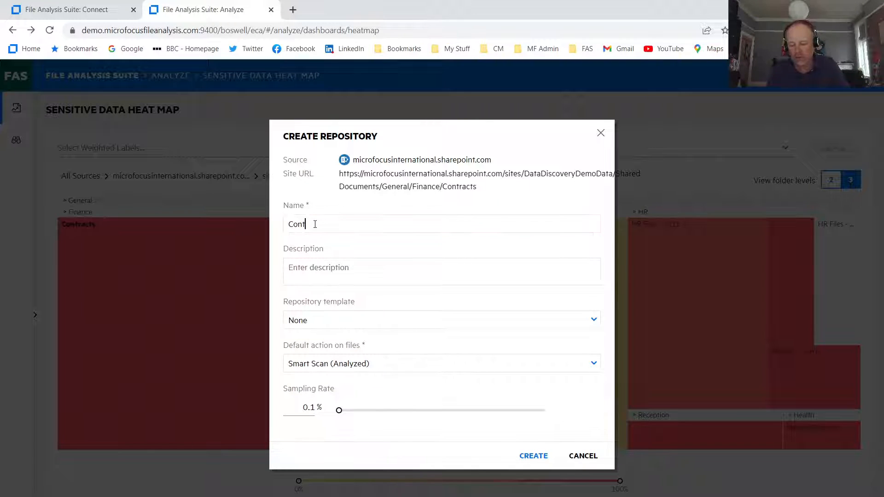
pyautogui.write('racts')
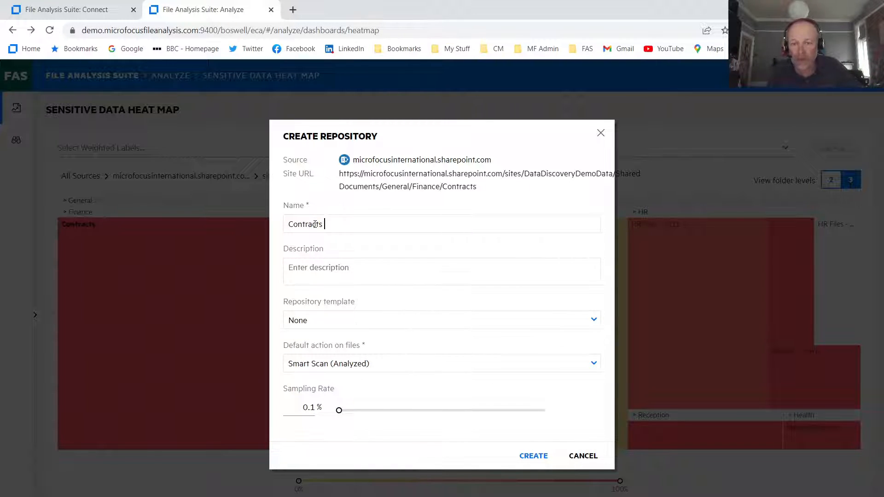
# - Choose the EMEA template and Full Scan (Analyzed) as the default file action
pyautogui.click(358, 322)
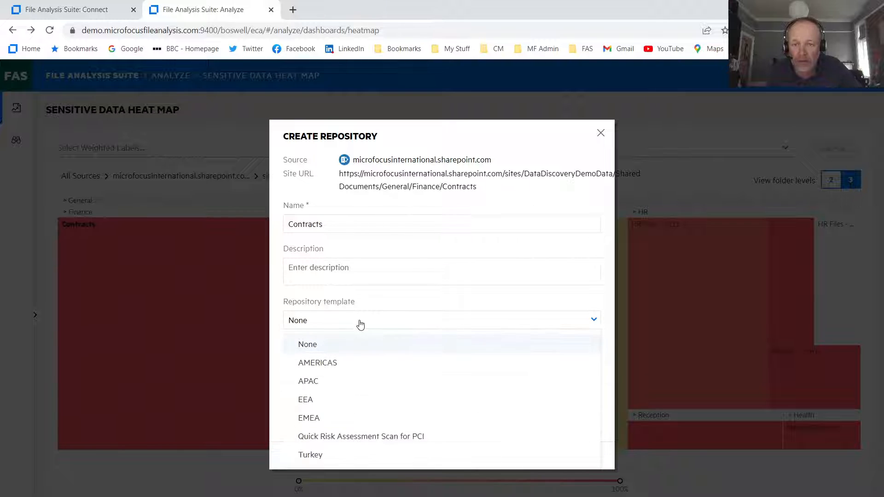
pyautogui.click(331, 422)
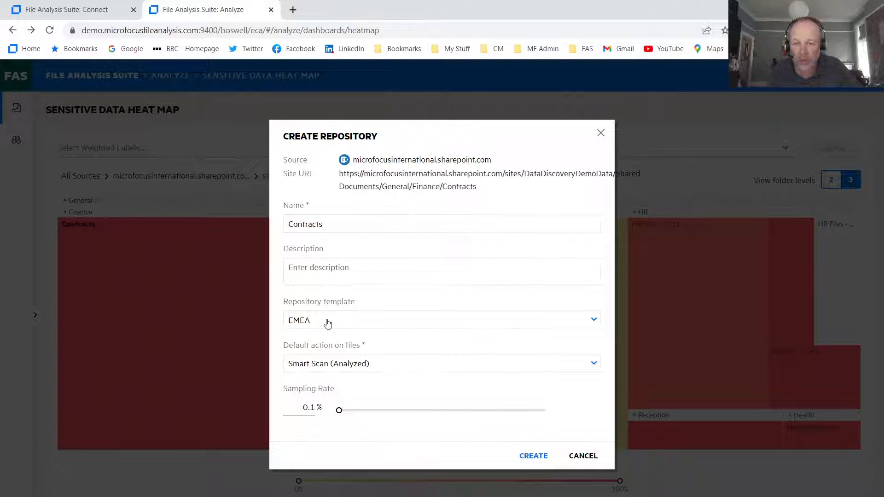
pyautogui.click(355, 366)
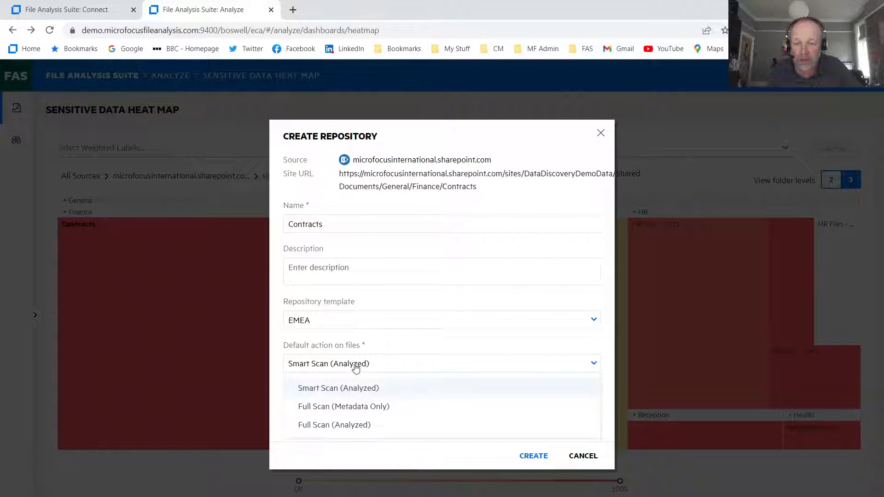
pyautogui.click(336, 426)
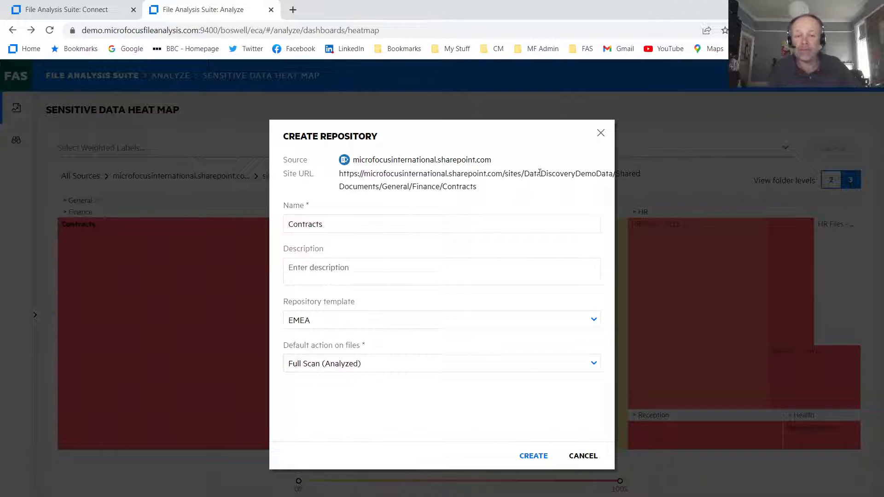
# - Cancel the Contracts repository without creating it and go to the suite's Home page
pyautogui.click(584, 456)
pyautogui.click(22, 77)
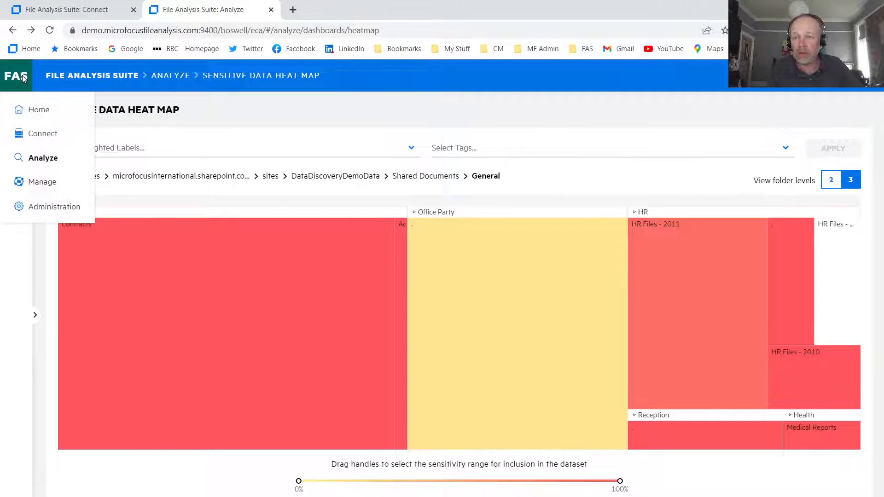
pyautogui.click(38, 112)
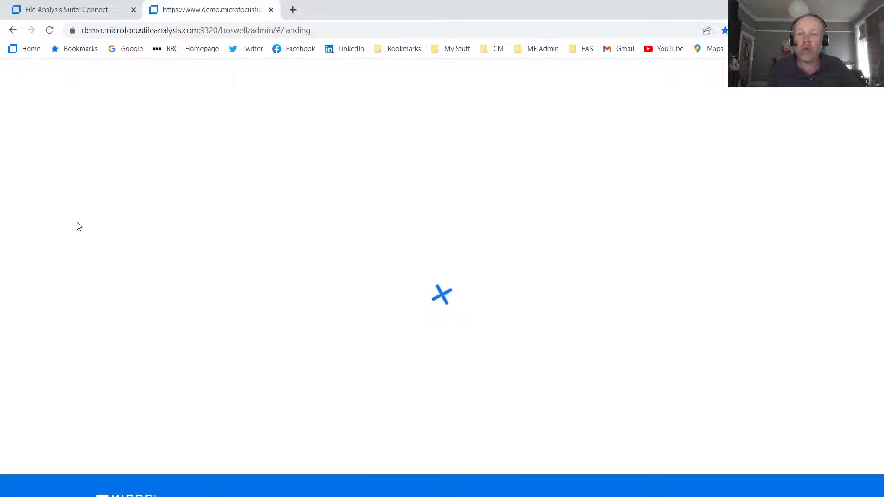